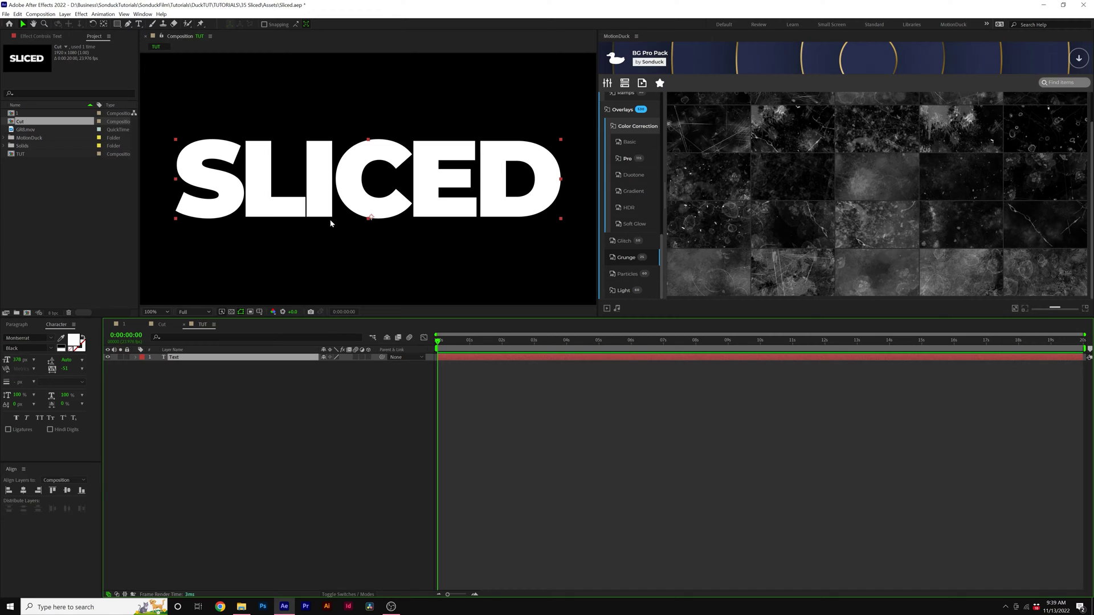
- Draw a thin, slanted four-point Pen mask across the SLICED text layer
{"action": "left_click", "coordinate": [129, 26]}
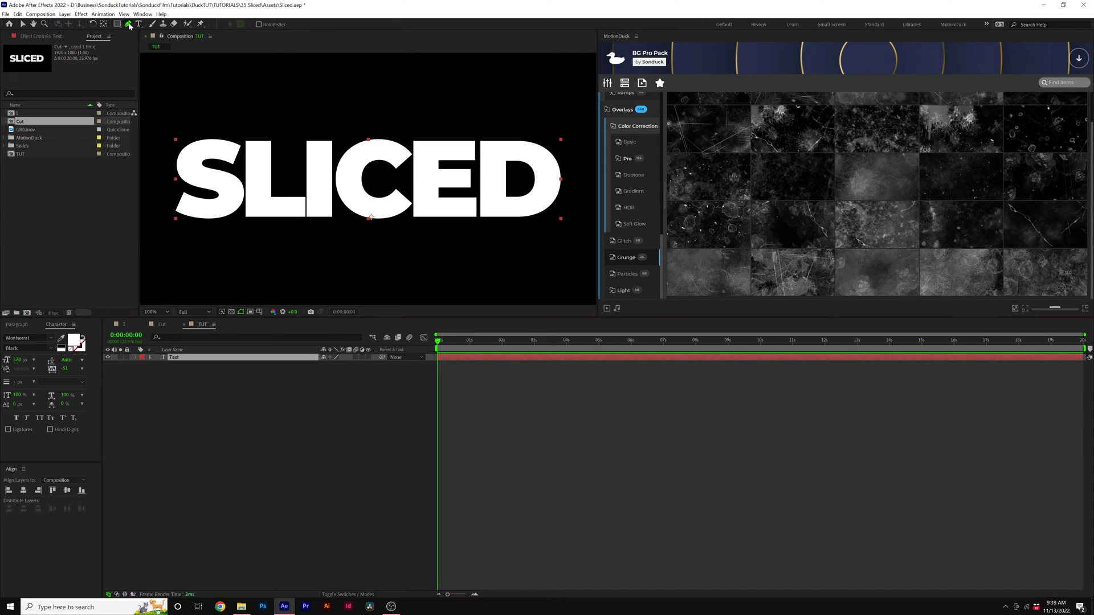
{"action": "key", "text": "comma"}
{"action": "key", "text": "comma"}
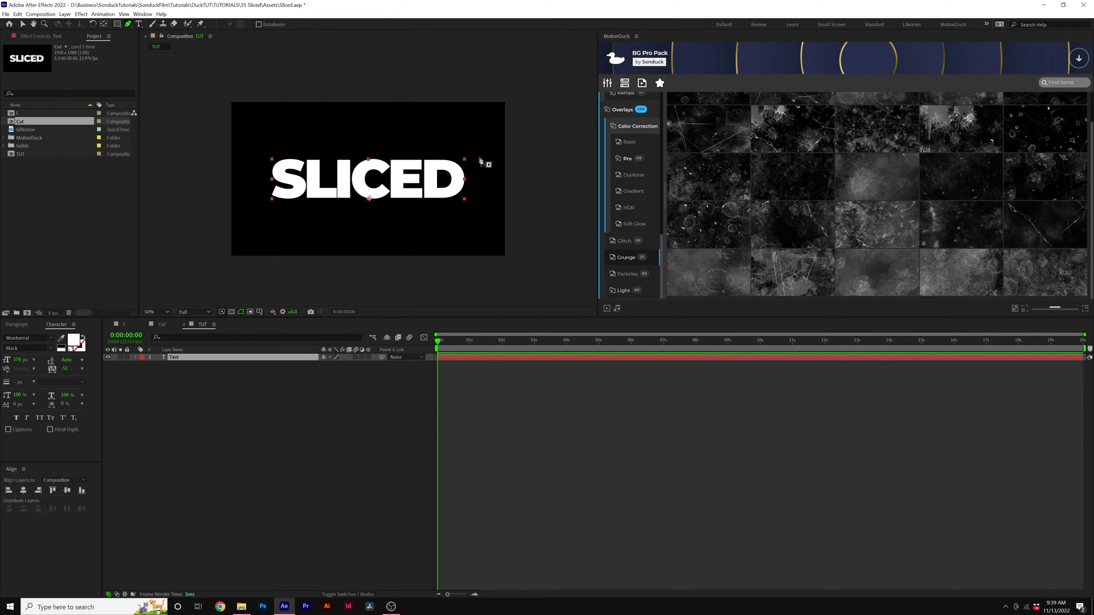
{"action": "left_click", "coordinate": [480, 159]}
{"action": "left_click", "coordinate": [257, 188]}
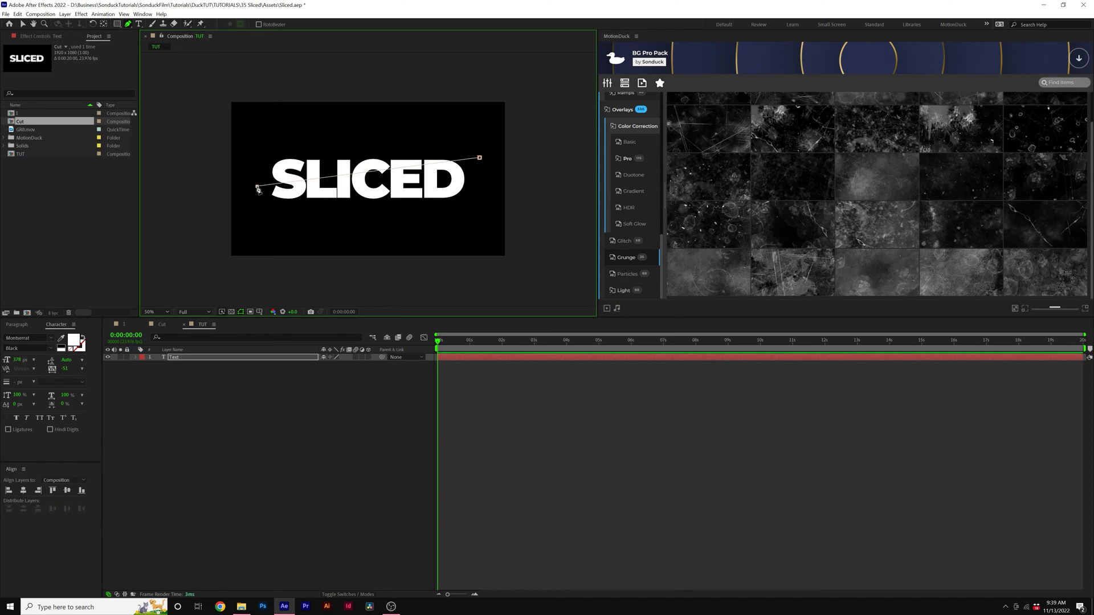
{"action": "left_click", "coordinate": [484, 171]}
{"action": "left_click", "coordinate": [479, 158]}
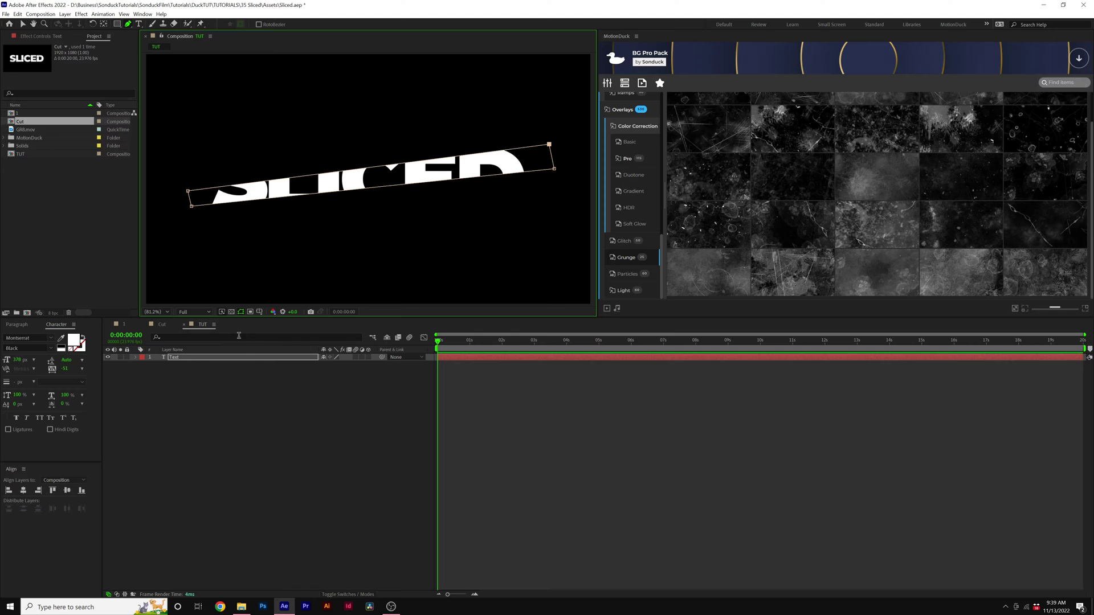
{"action": "left_click", "coordinate": [182, 357]}
- Duplicate the masked SLICED text layer to make three copies
{"action": "left_click", "coordinate": [17, 14]}
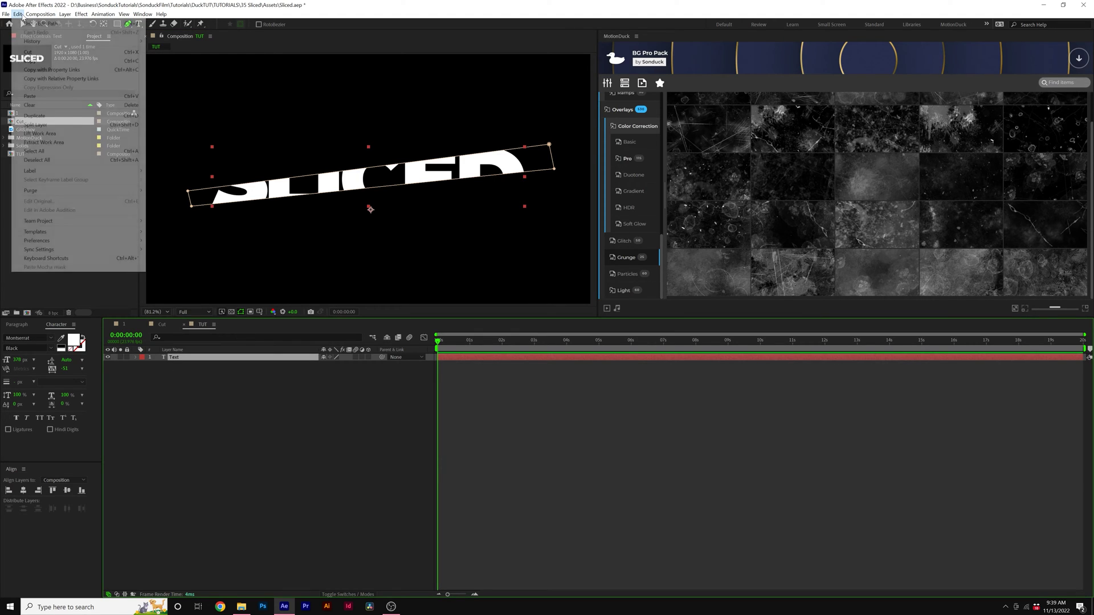
{"action": "left_click", "coordinate": [38, 108]}
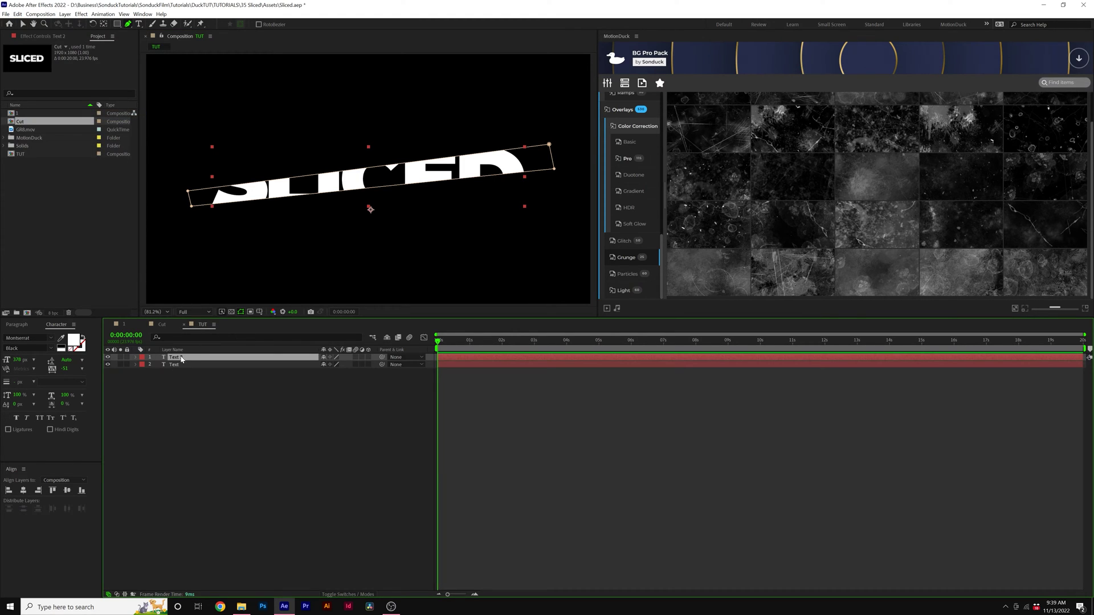
{"action": "key", "text": "ctrl+d"}
{"action": "key", "text": "F2"}
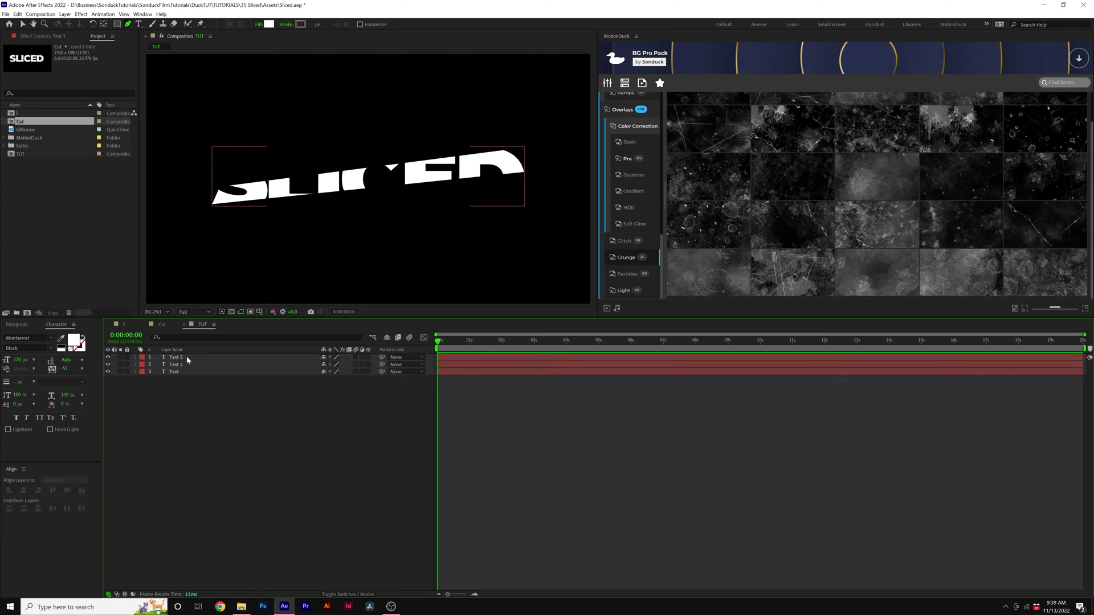
- Rename the three text layers Top, Center and Bottom
{"action": "left_click", "coordinate": [182, 357]}
{"action": "key", "text": "Return"}
{"action": "type", "text": "Top"}
{"action": "key", "text": "Tab"}
{"action": "type", "text": "C"}
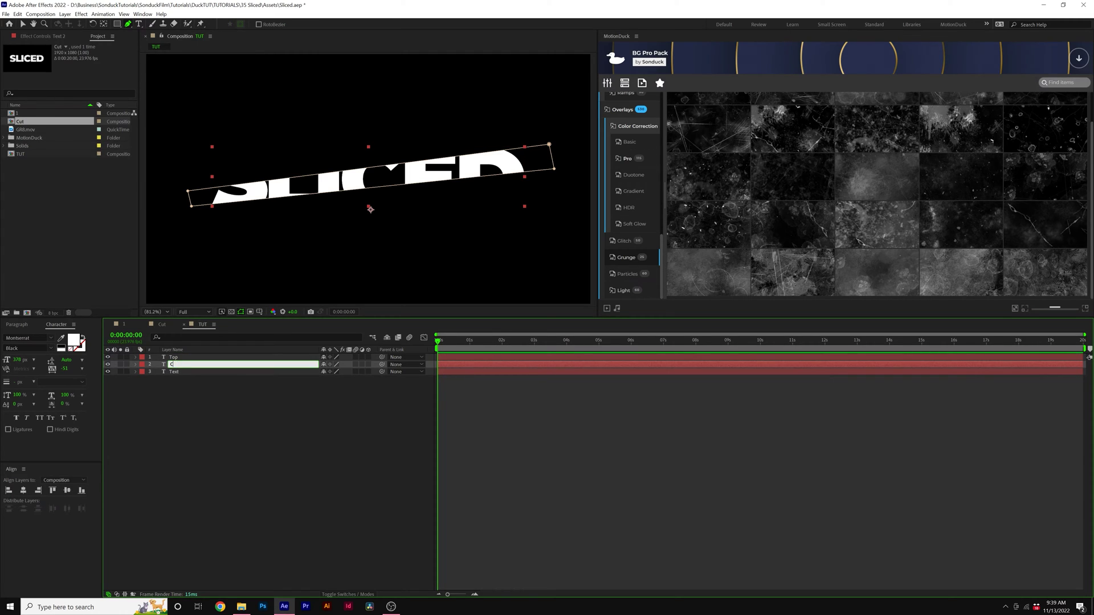
{"action": "type", "text": "enter"}
{"action": "key", "text": "Tab"}
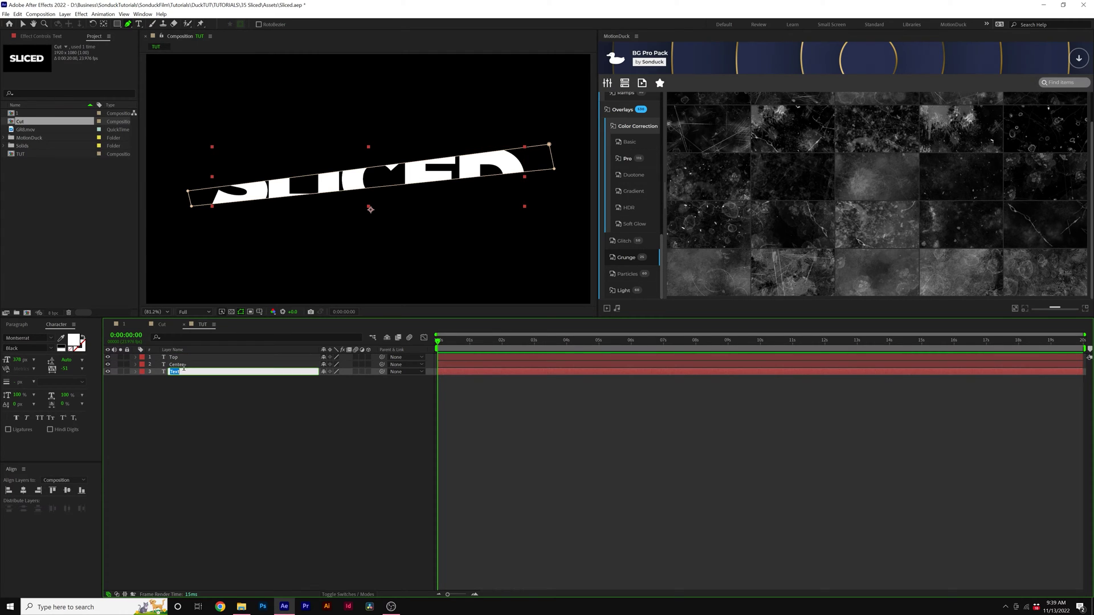
{"action": "type", "text": "Bottom"}
{"action": "key", "text": "Tab"}
- Reveal the Top and Bottom masks and set the Top mask to Subtract
{"action": "left_click", "coordinate": [177, 372], "text": "ctrl"}
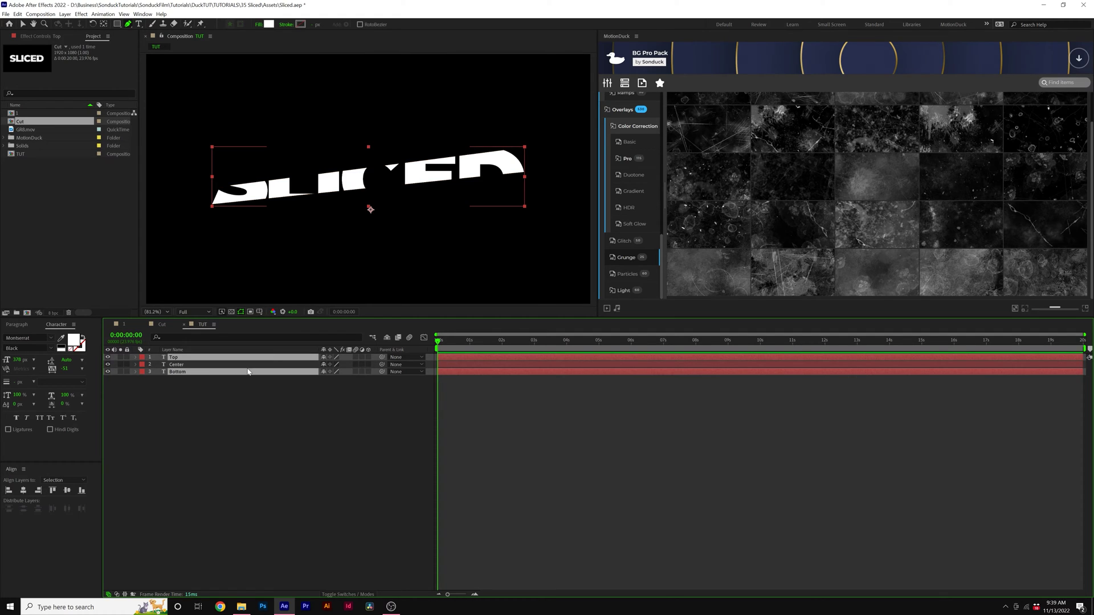
{"action": "key", "text": "m"}
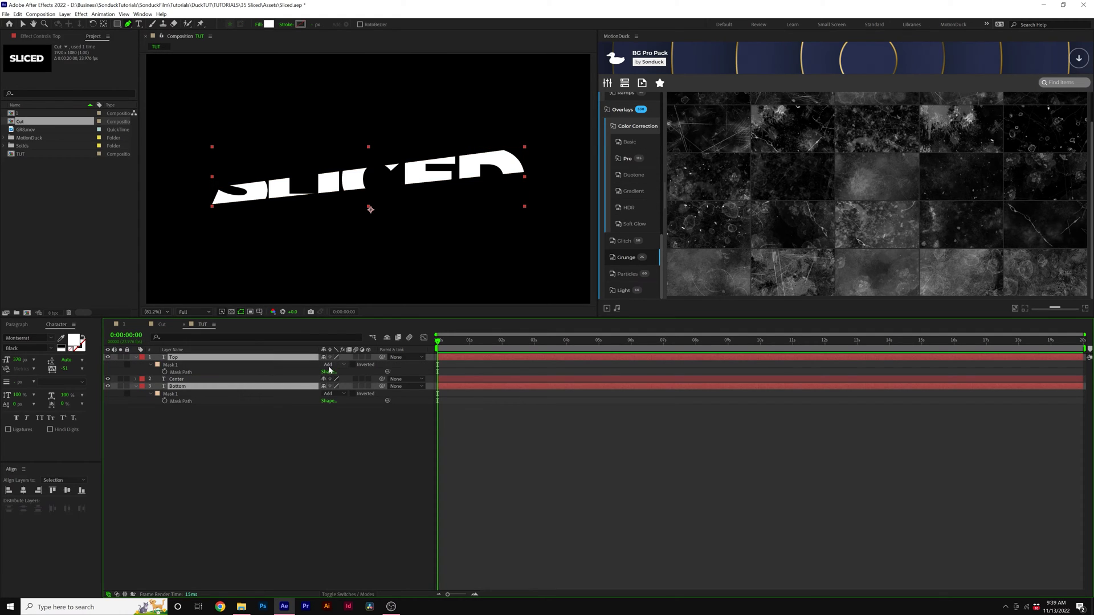
{"action": "left_click", "coordinate": [331, 365]}
{"action": "left_click", "coordinate": [342, 392]}
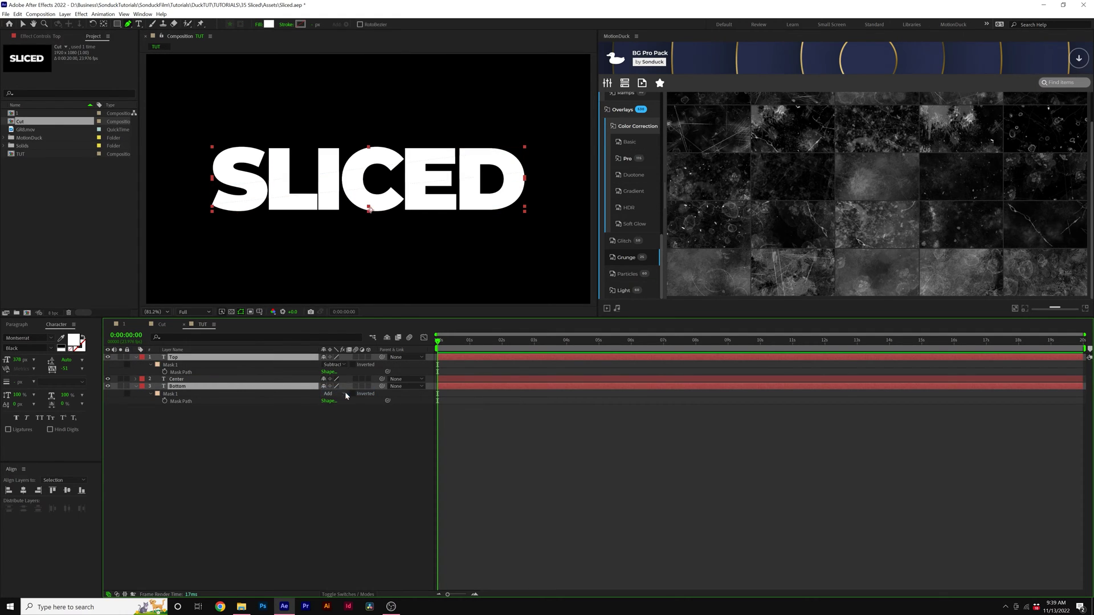
- Enlarge the Bottom layer's mask upward over the text
{"action": "left_click", "coordinate": [170, 394]}
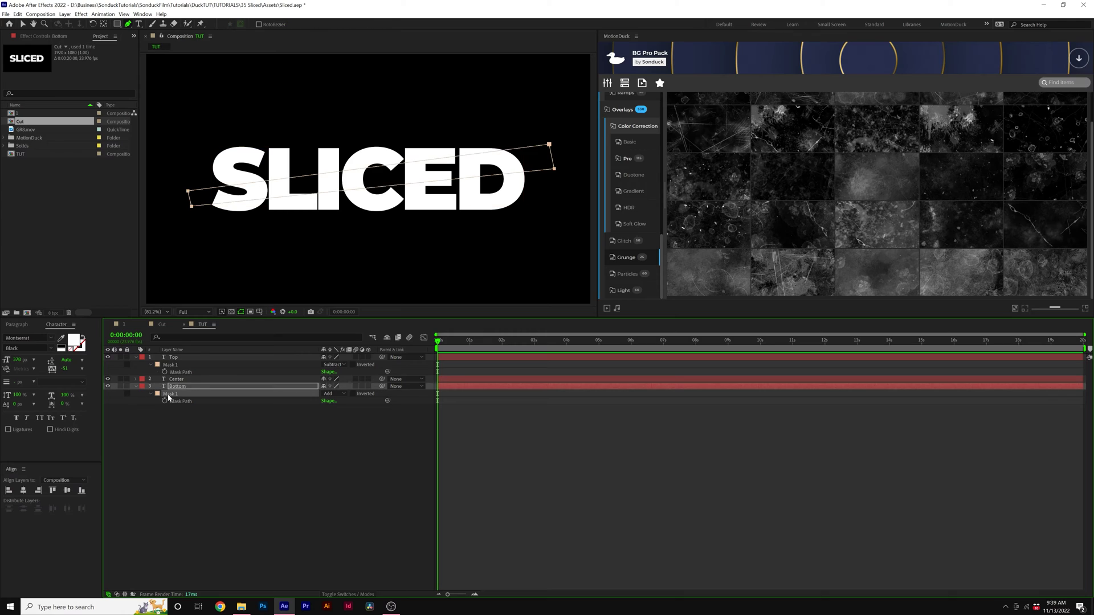
{"action": "key", "text": "v"}
{"action": "left_click", "coordinate": [188, 195]}
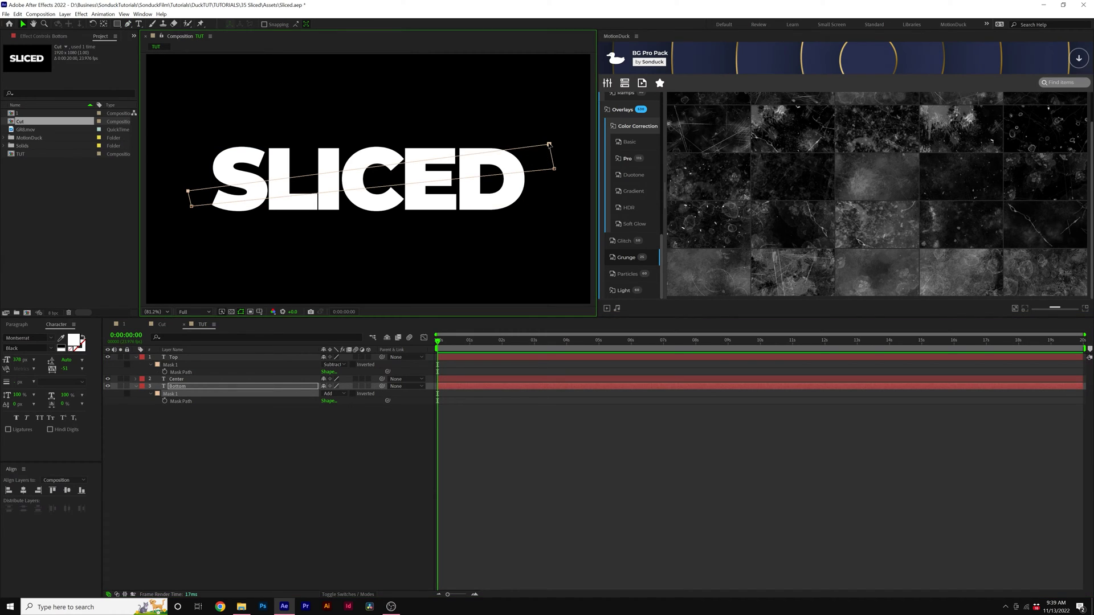
{"action": "left_click_drag", "start_coordinate": [549, 145], "coordinate": [519, 82]}
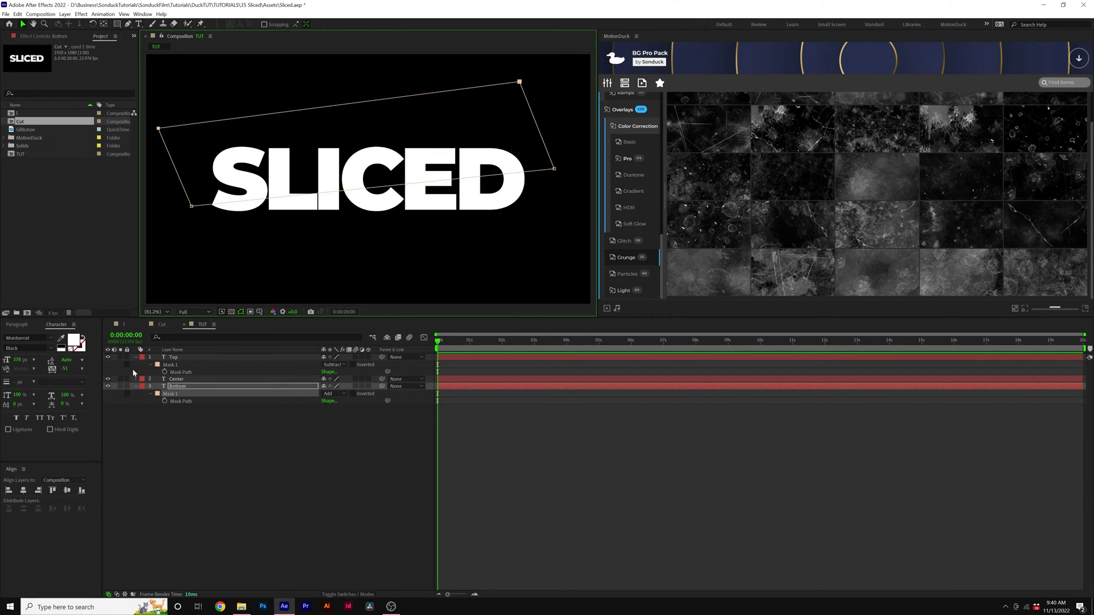
- Extend the Top layer's mask down over the lower text
{"action": "left_click", "coordinate": [186, 358]}
{"action": "left_click", "coordinate": [171, 366]}
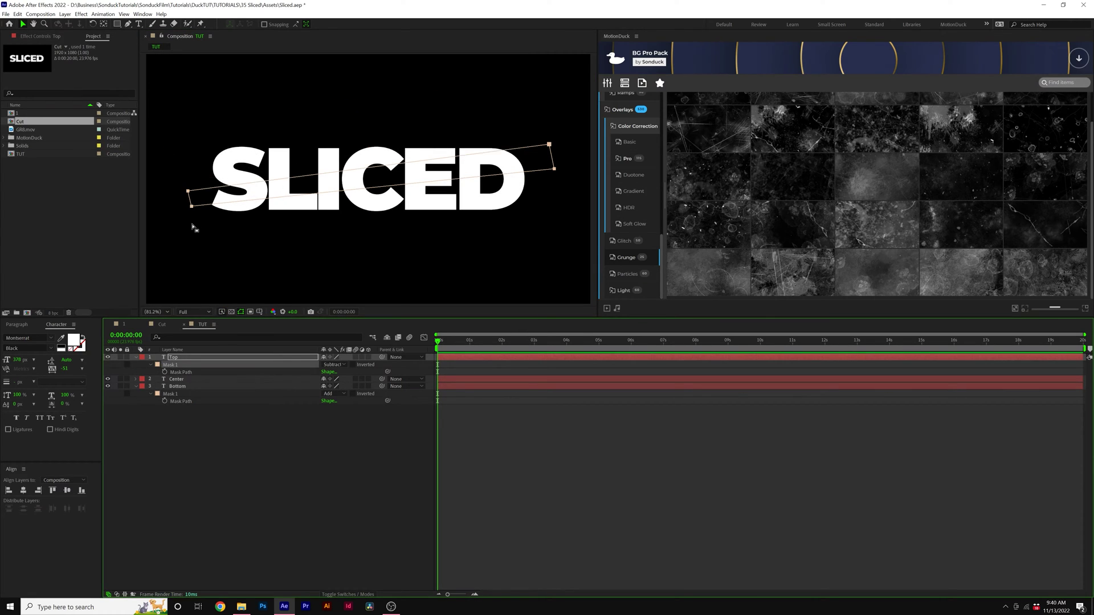
{"action": "left_click", "coordinate": [192, 207]}
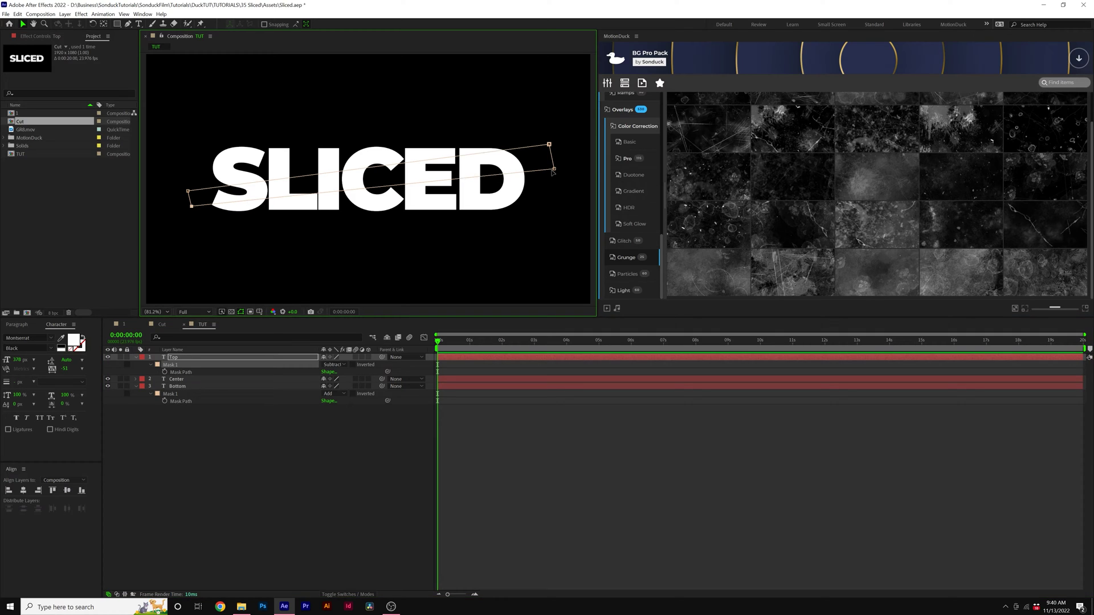
{"action": "left_click_drag", "start_coordinate": [553, 169], "coordinate": [567, 216]}
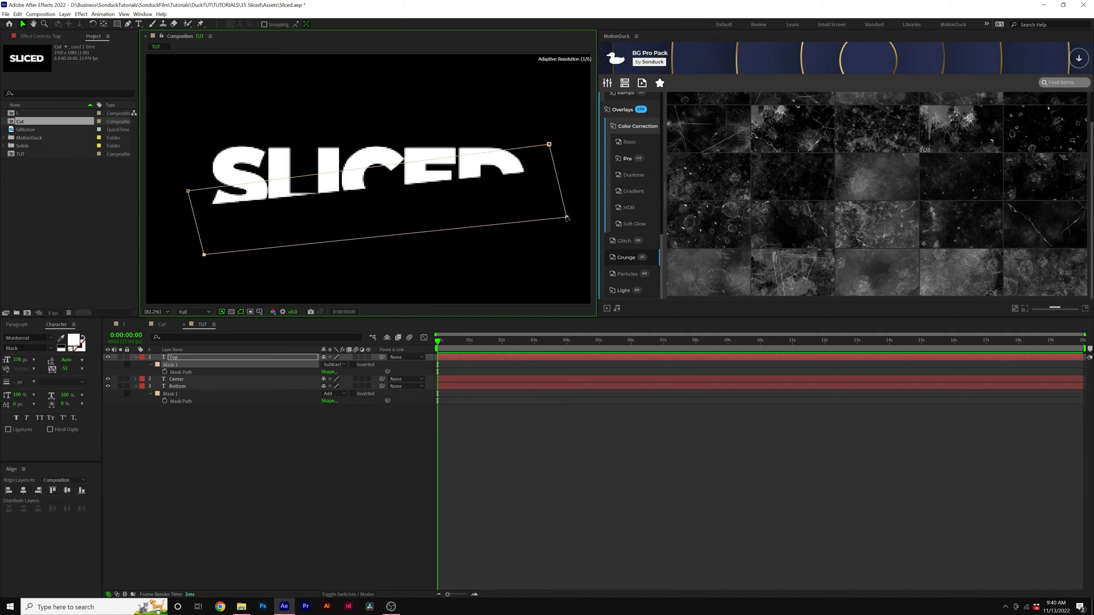
- Toggle the Top layer's visibility to check the other slices
{"action": "left_click", "coordinate": [119, 357]}
{"action": "left_click", "coordinate": [108, 358]}
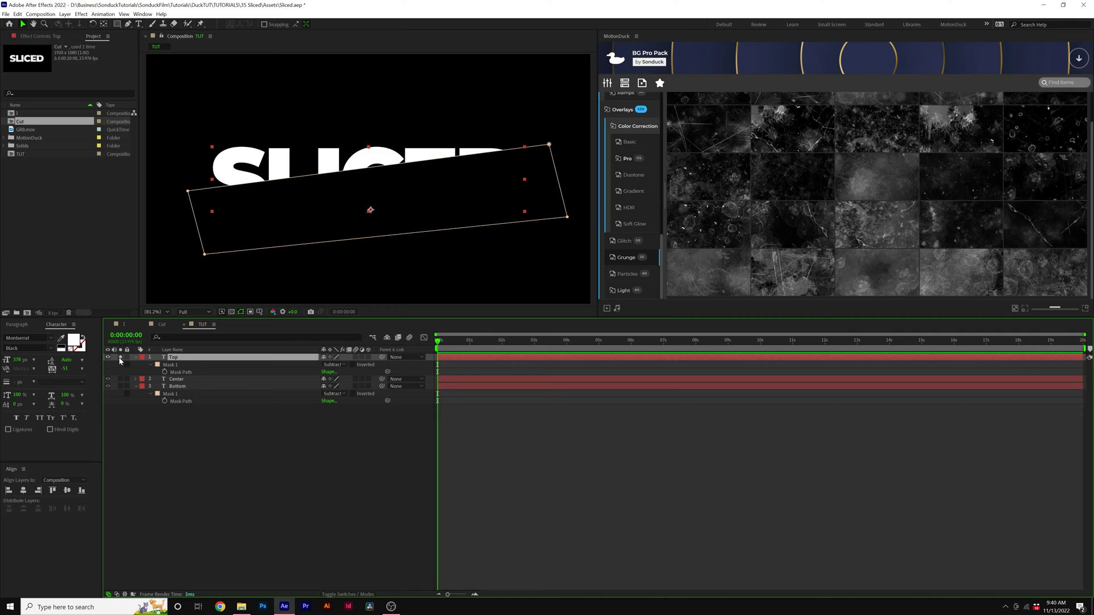
{"action": "left_click", "coordinate": [108, 358]}
{"action": "left_click", "coordinate": [108, 357]}
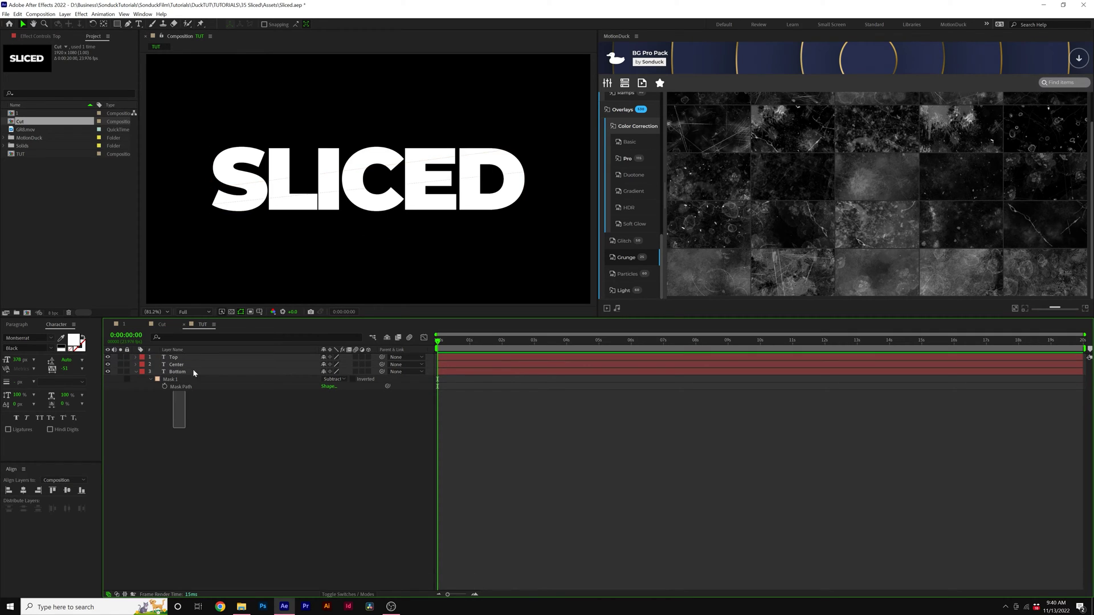
- Add Position keyframes to all three slices and move to 0:00:02:23
{"action": "key", "text": "ctrl+a"}
{"action": "key", "text": "p"}
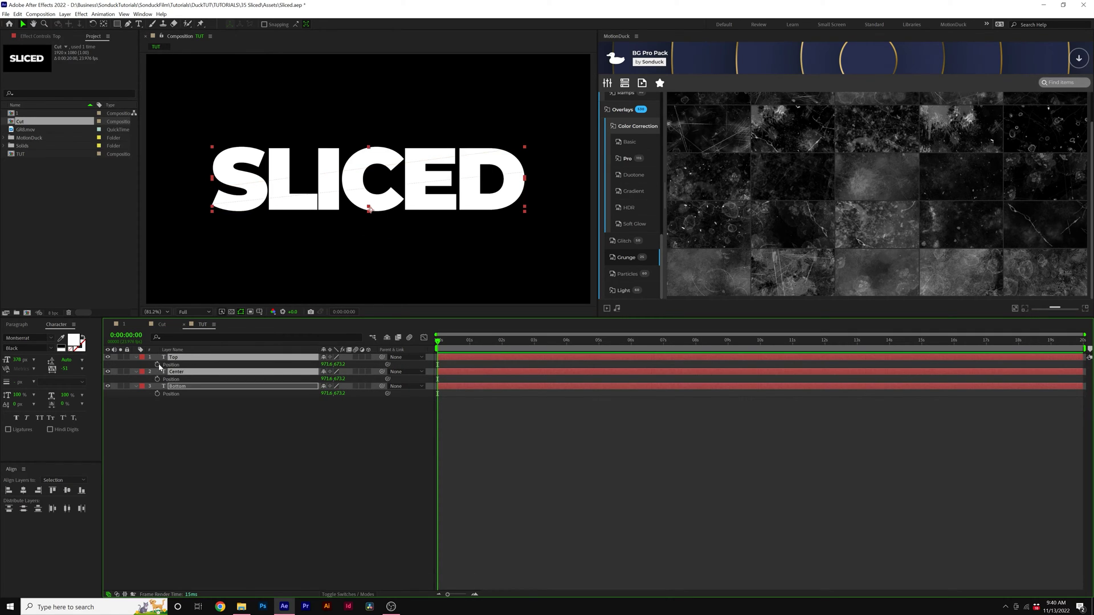
{"action": "left_click", "coordinate": [156, 365]}
{"action": "left_click_drag", "start_coordinate": [446, 348], "coordinate": [534, 347]}
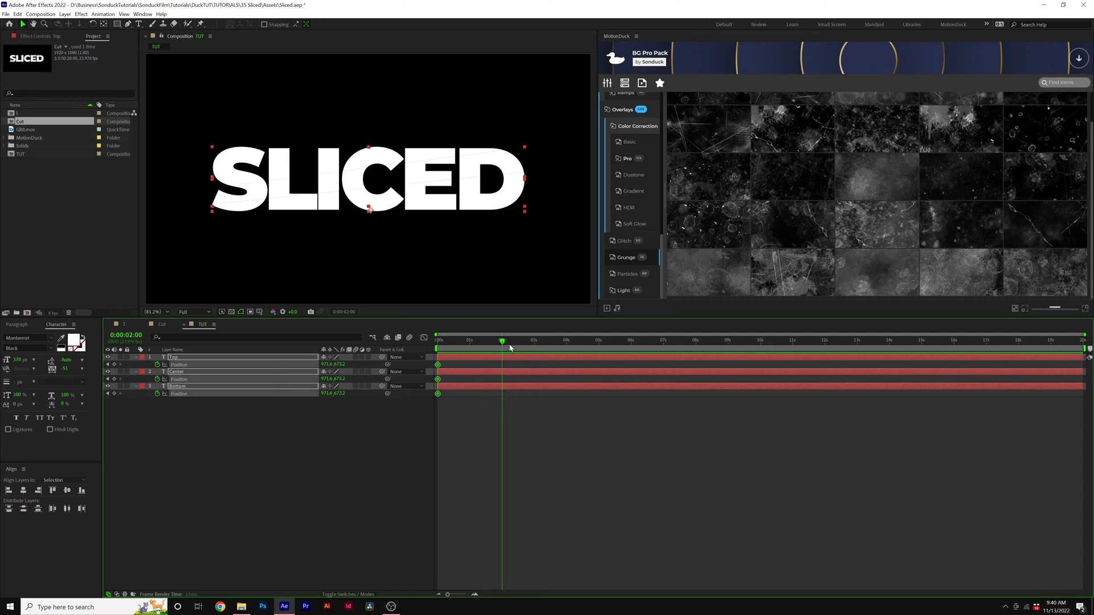
{"action": "left_click", "coordinate": [176, 450]}
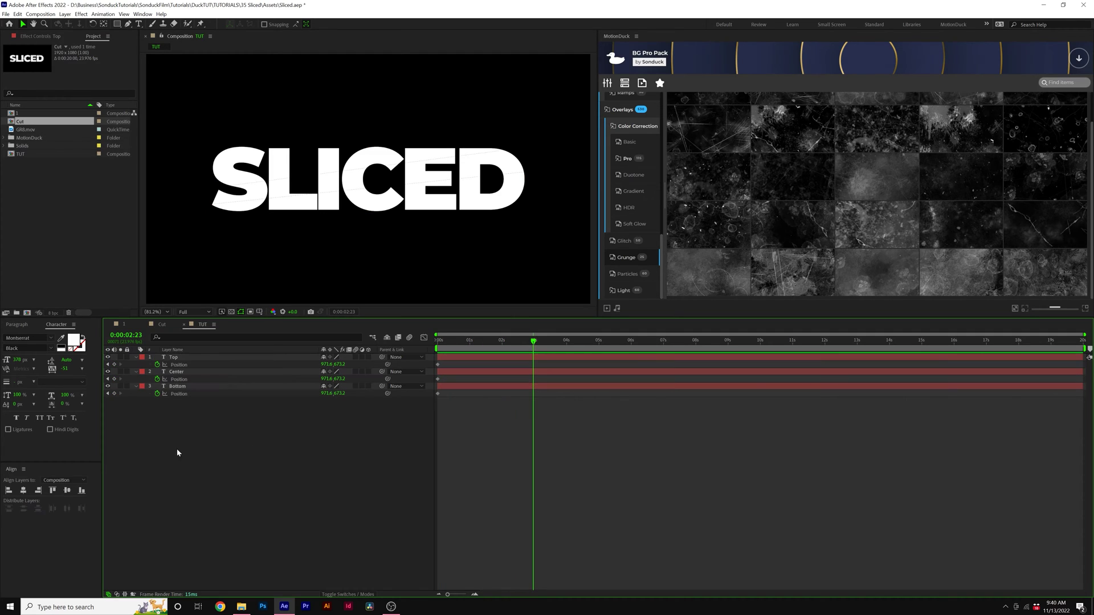
- Nudge the Top slice up and the Bottom slice down
{"action": "left_click", "coordinate": [173, 360]}
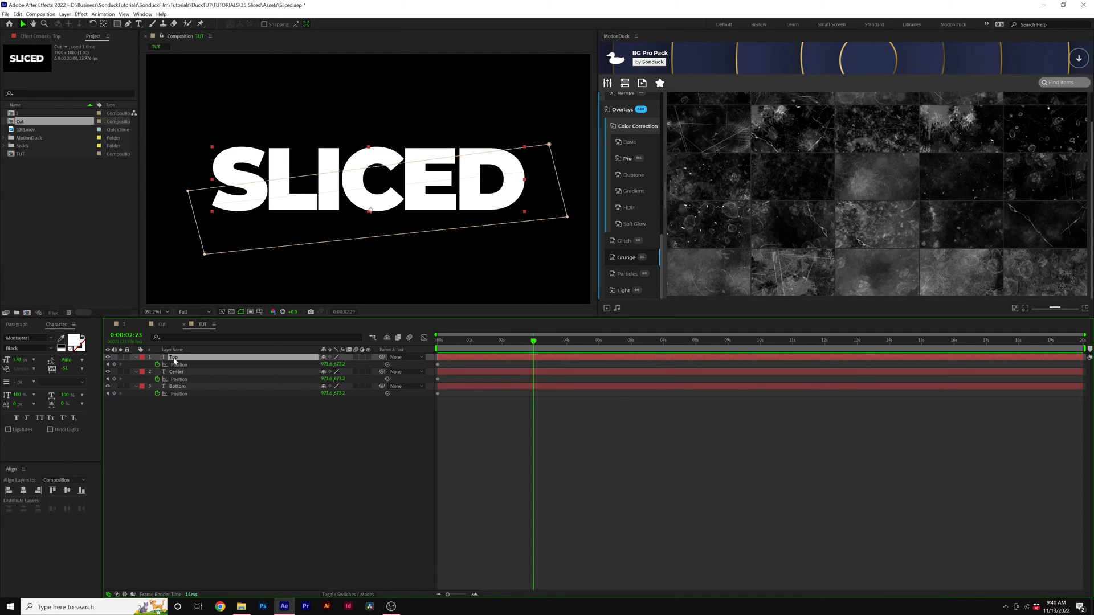
{"action": "key", "text": "shift+Up"}
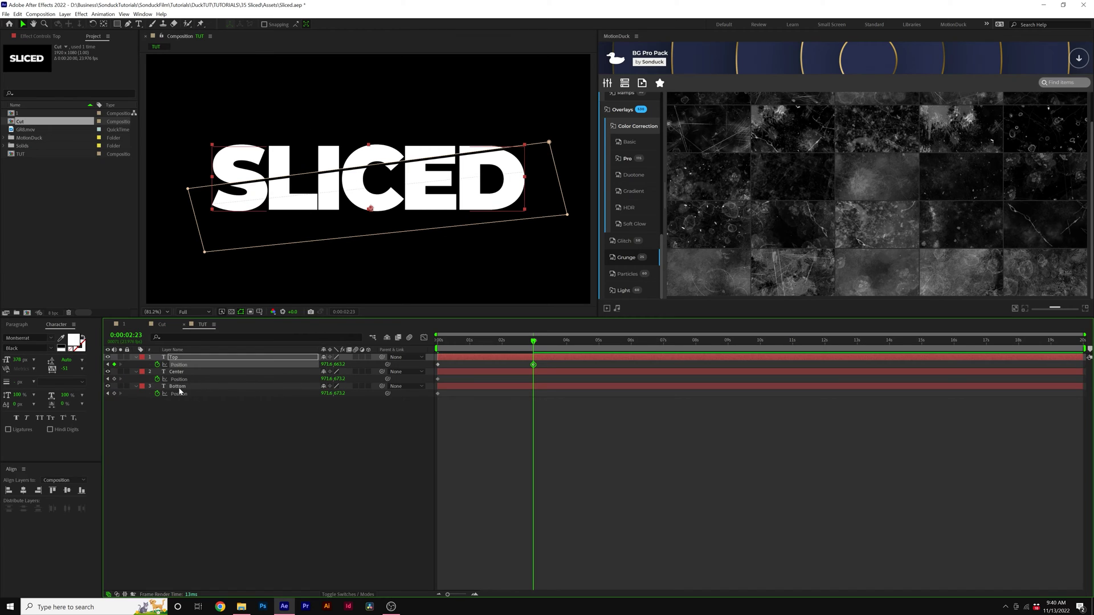
{"action": "left_click", "coordinate": [177, 386]}
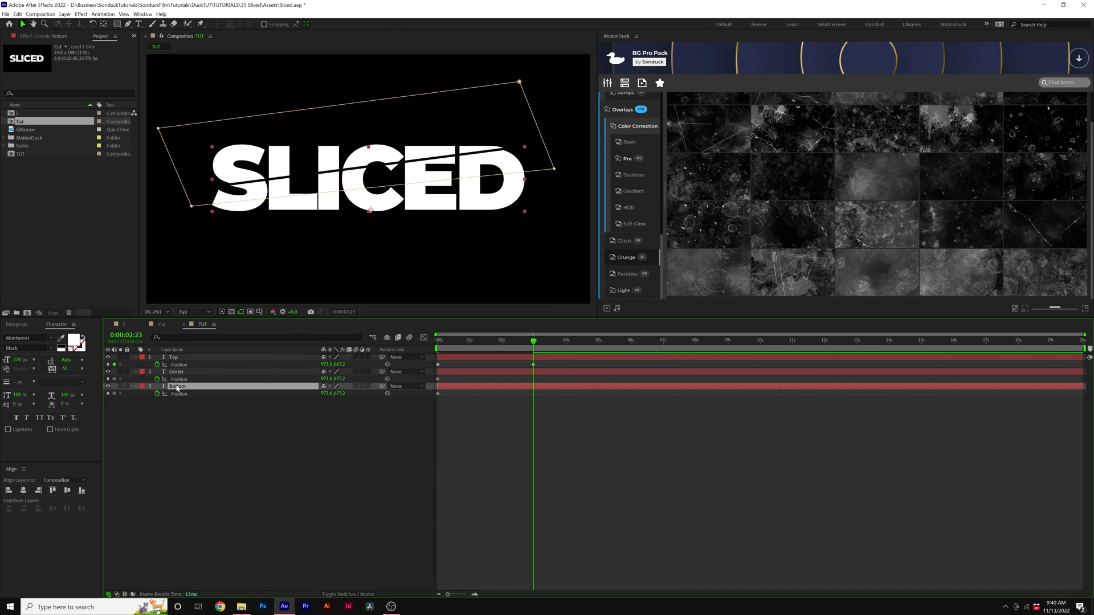
{"action": "key", "text": "shift+Down"}
{"action": "left_click", "coordinate": [248, 438]}
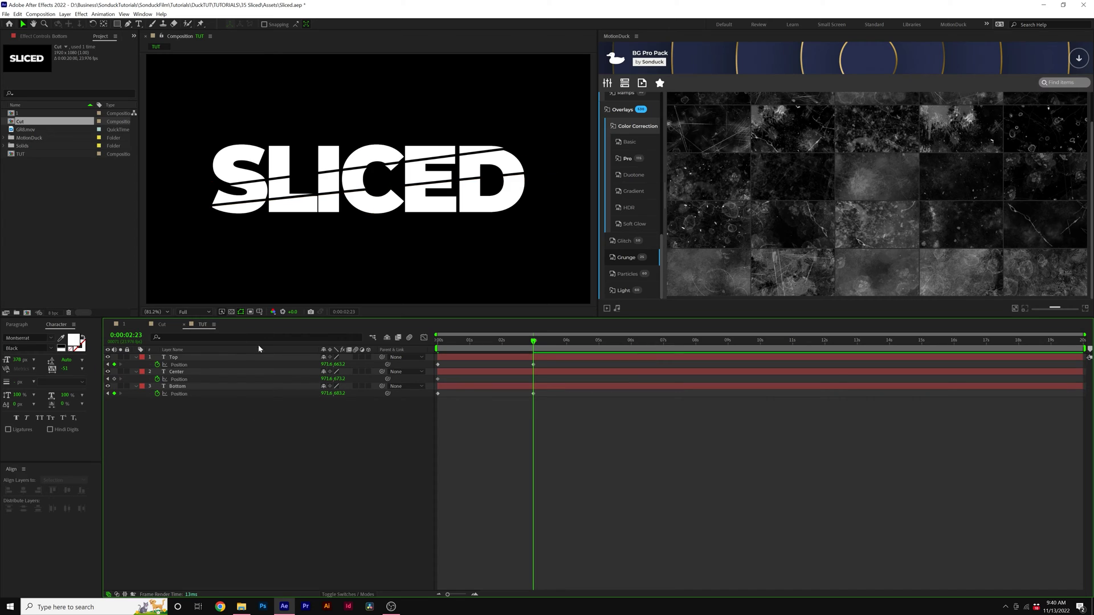
- Shift the Center slice left, then preview the slice animation
{"action": "left_click", "coordinate": [177, 373]}
{"action": "key", "text": "shift+Left"}
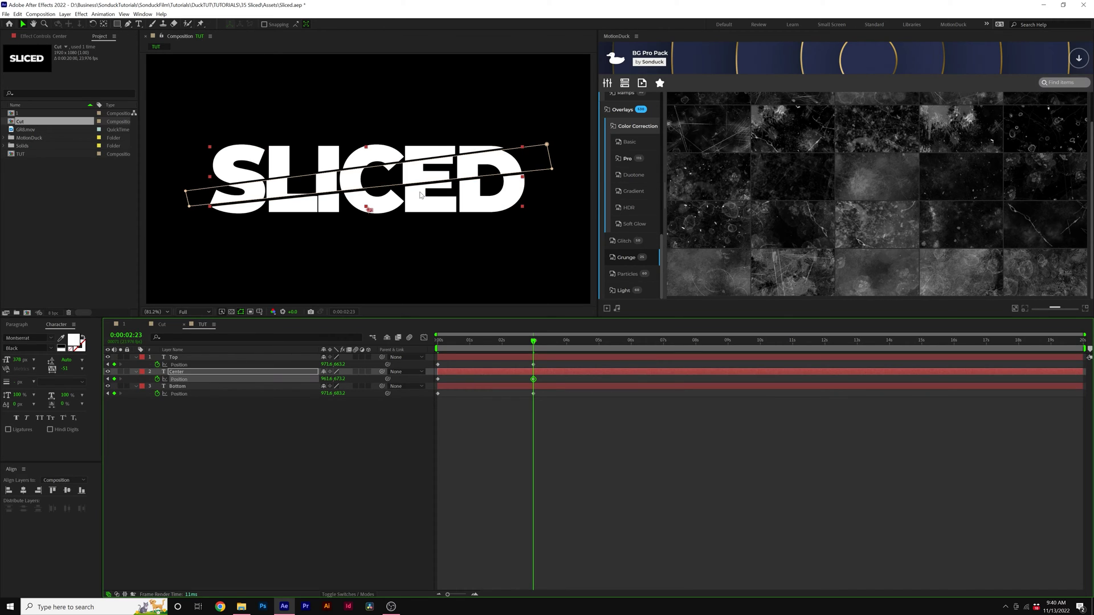
{"action": "key", "text": "Left"}
{"action": "key", "text": "Left"}
{"action": "key", "text": "Left"}
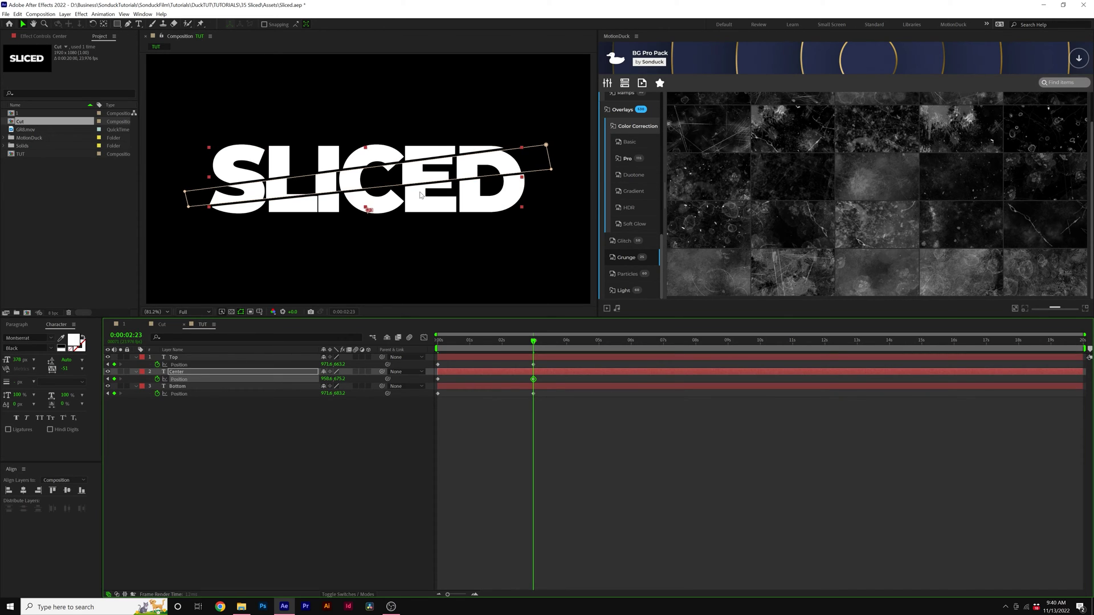
{"action": "key", "text": "Left"}
{"action": "key", "text": "Left"}
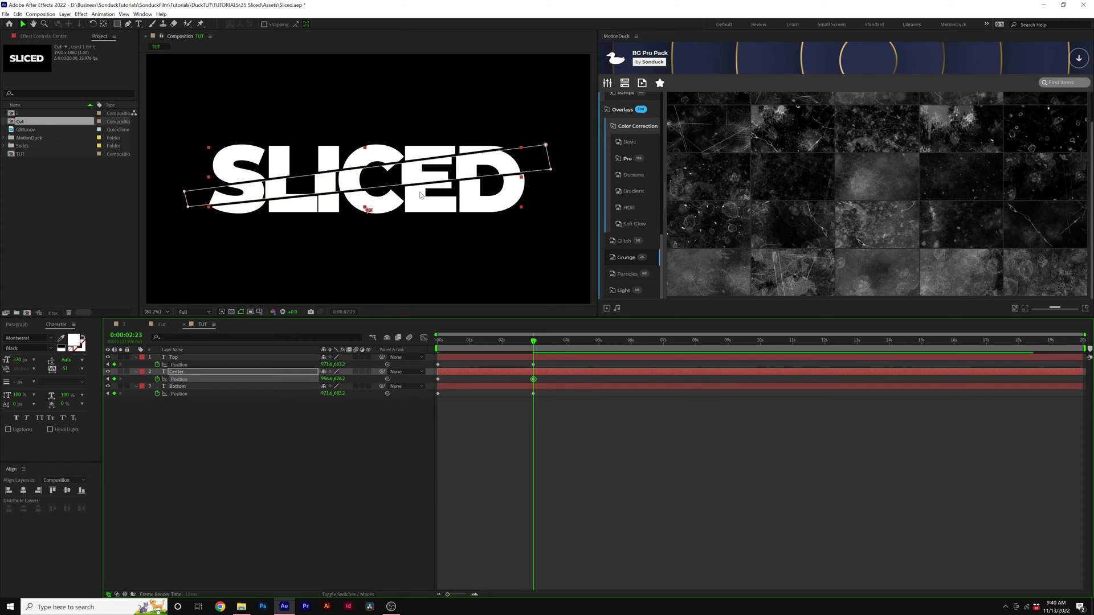
{"action": "key", "text": "Left"}
{"action": "key", "text": "Left"}
{"action": "left_click", "coordinate": [330, 477]}
{"action": "key", "text": "space"}
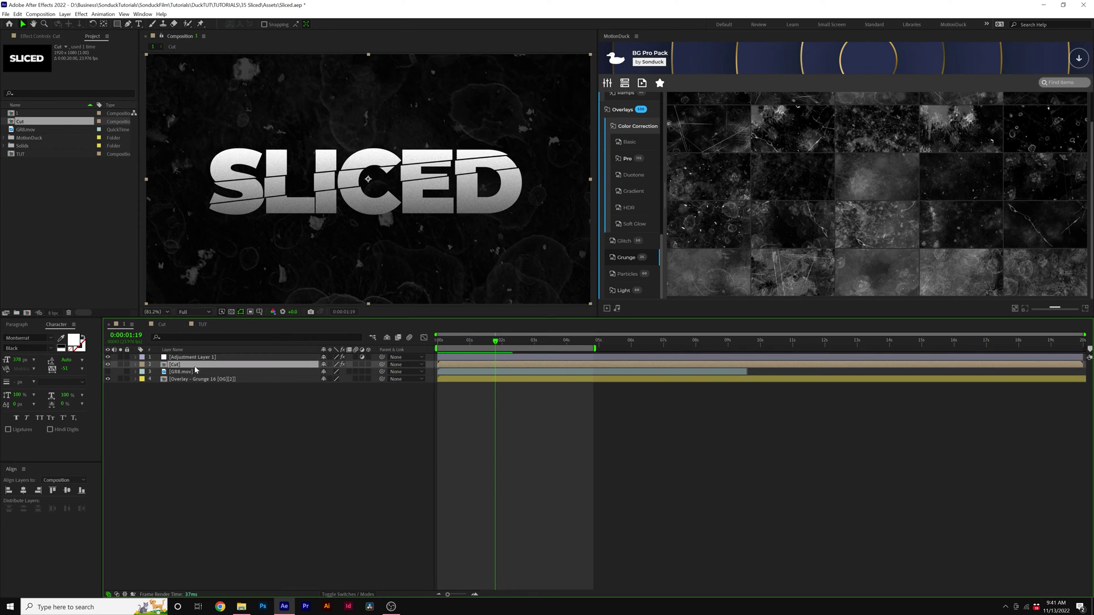
- Inspect the Cut layer's Gradient Ramp and Adjustment Layer 1's Noise effect
{"action": "left_click", "coordinate": [41, 36]}
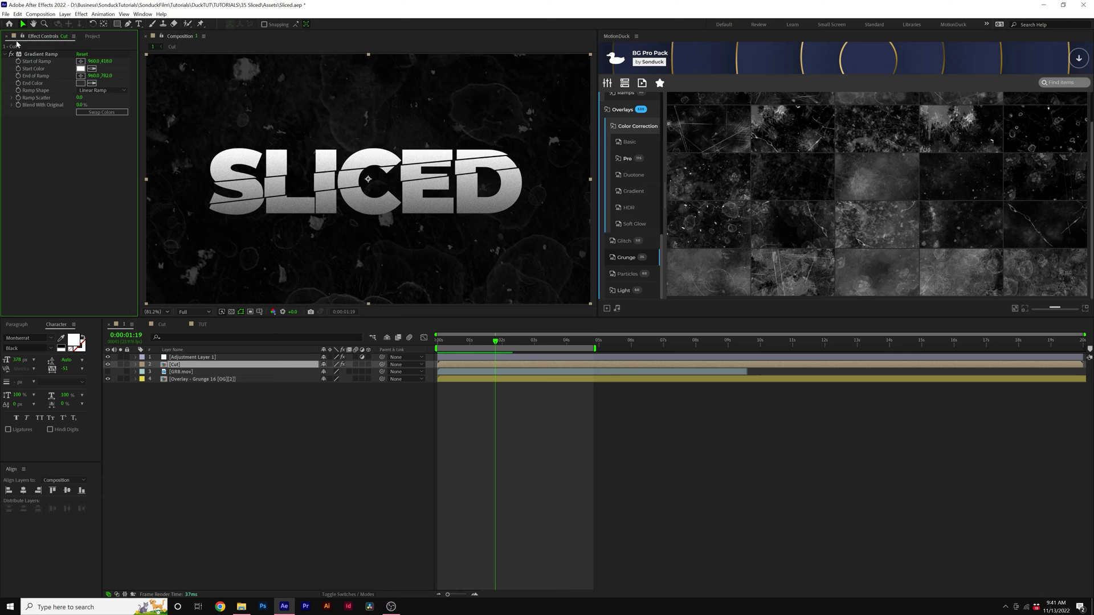
{"action": "left_click", "coordinate": [191, 356]}
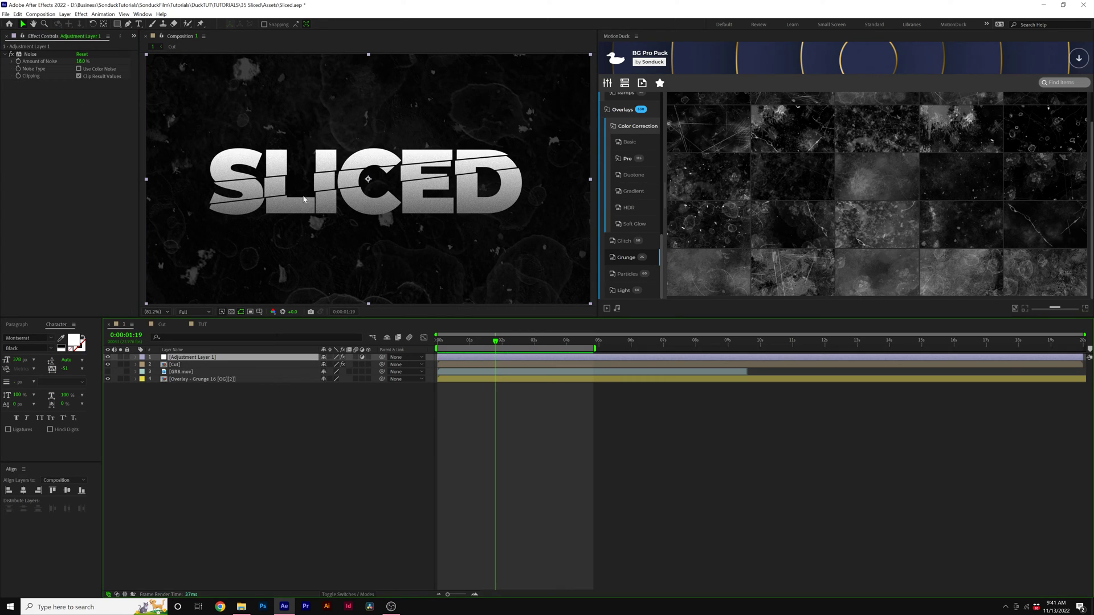